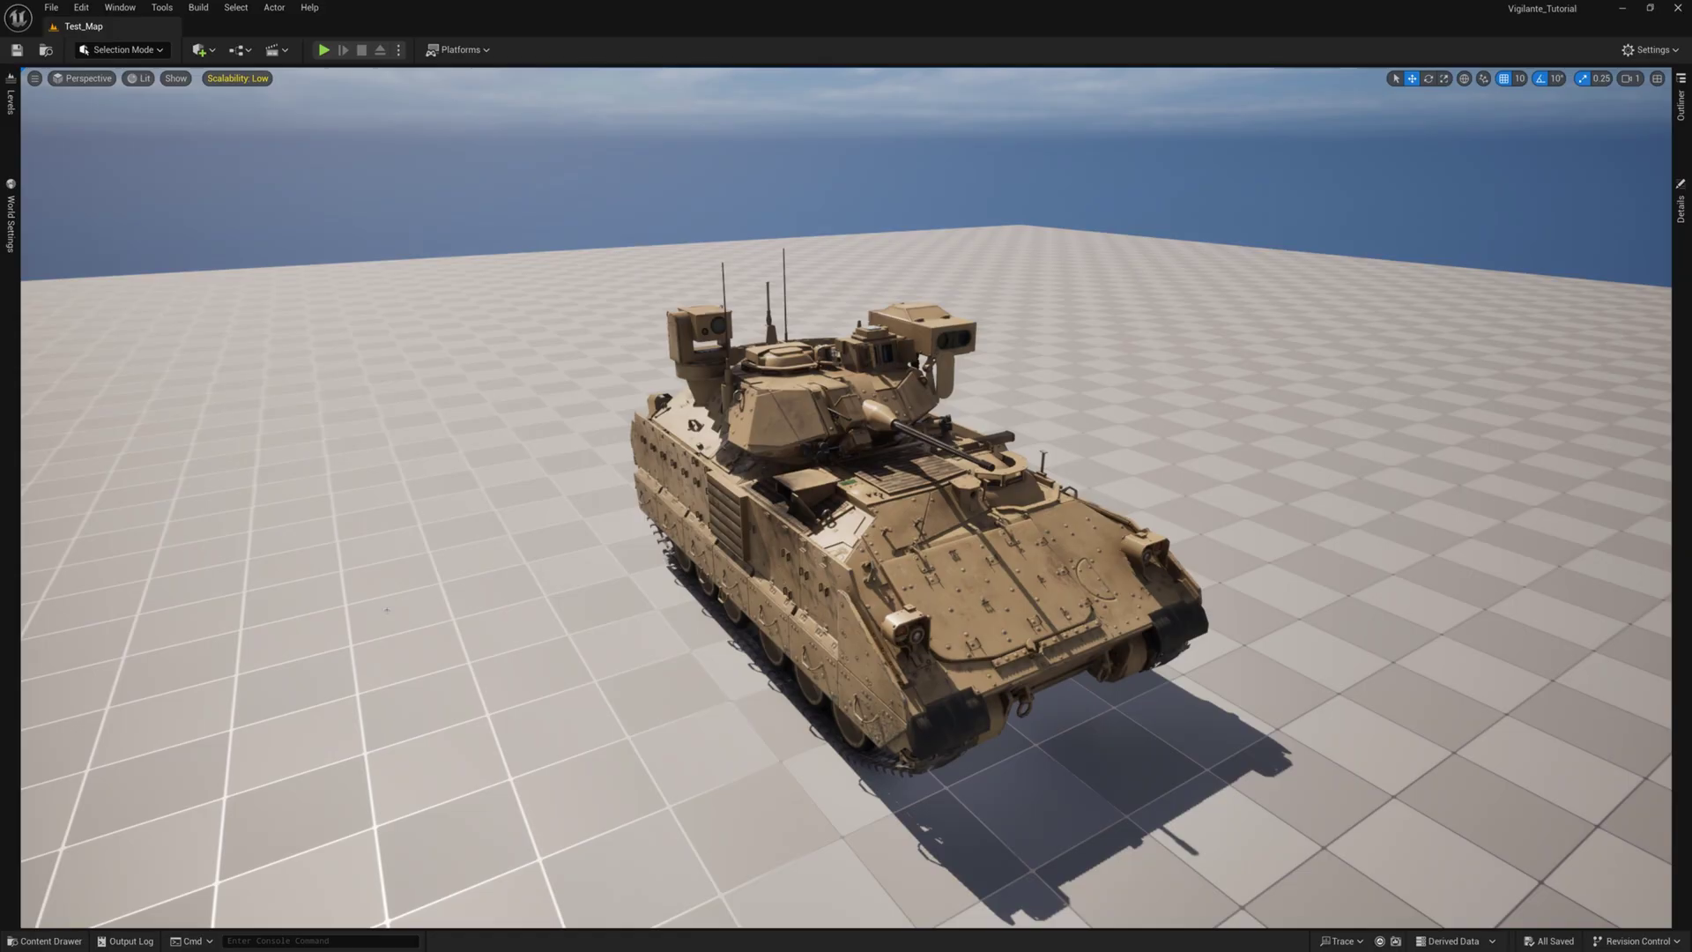
Step: In the Windows platform settings, set Default RHI to DirectX 12 and enable SM6 shaders
click(81, 8)
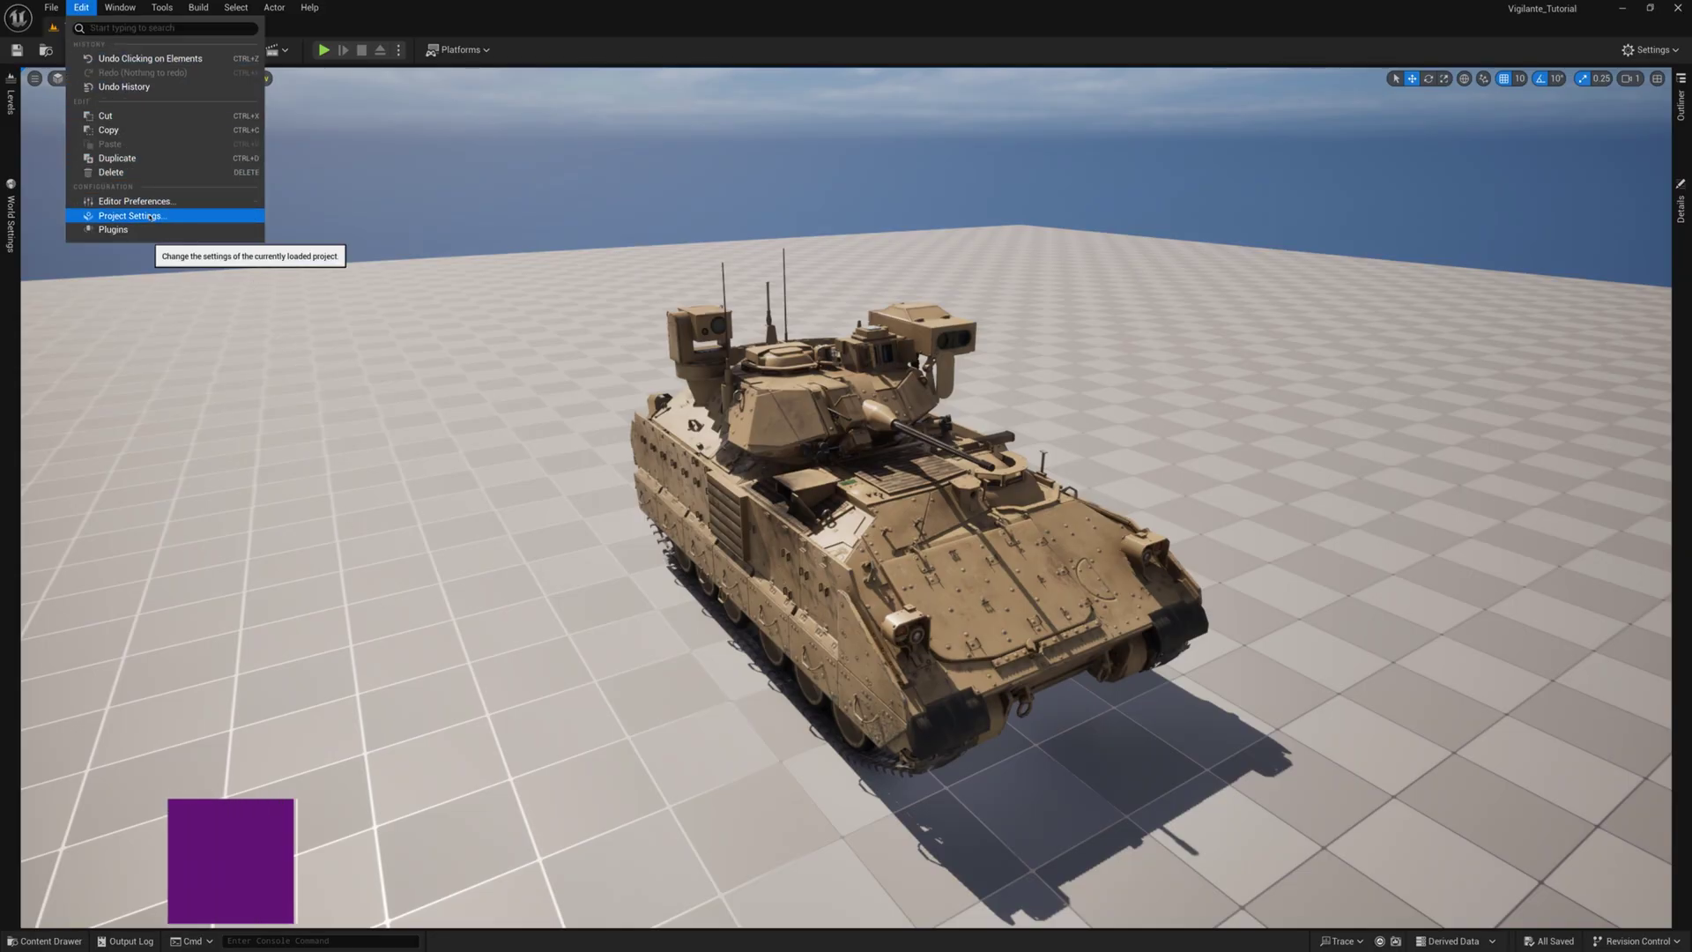
click(133, 216)
scroll(103, 510, down, 10)
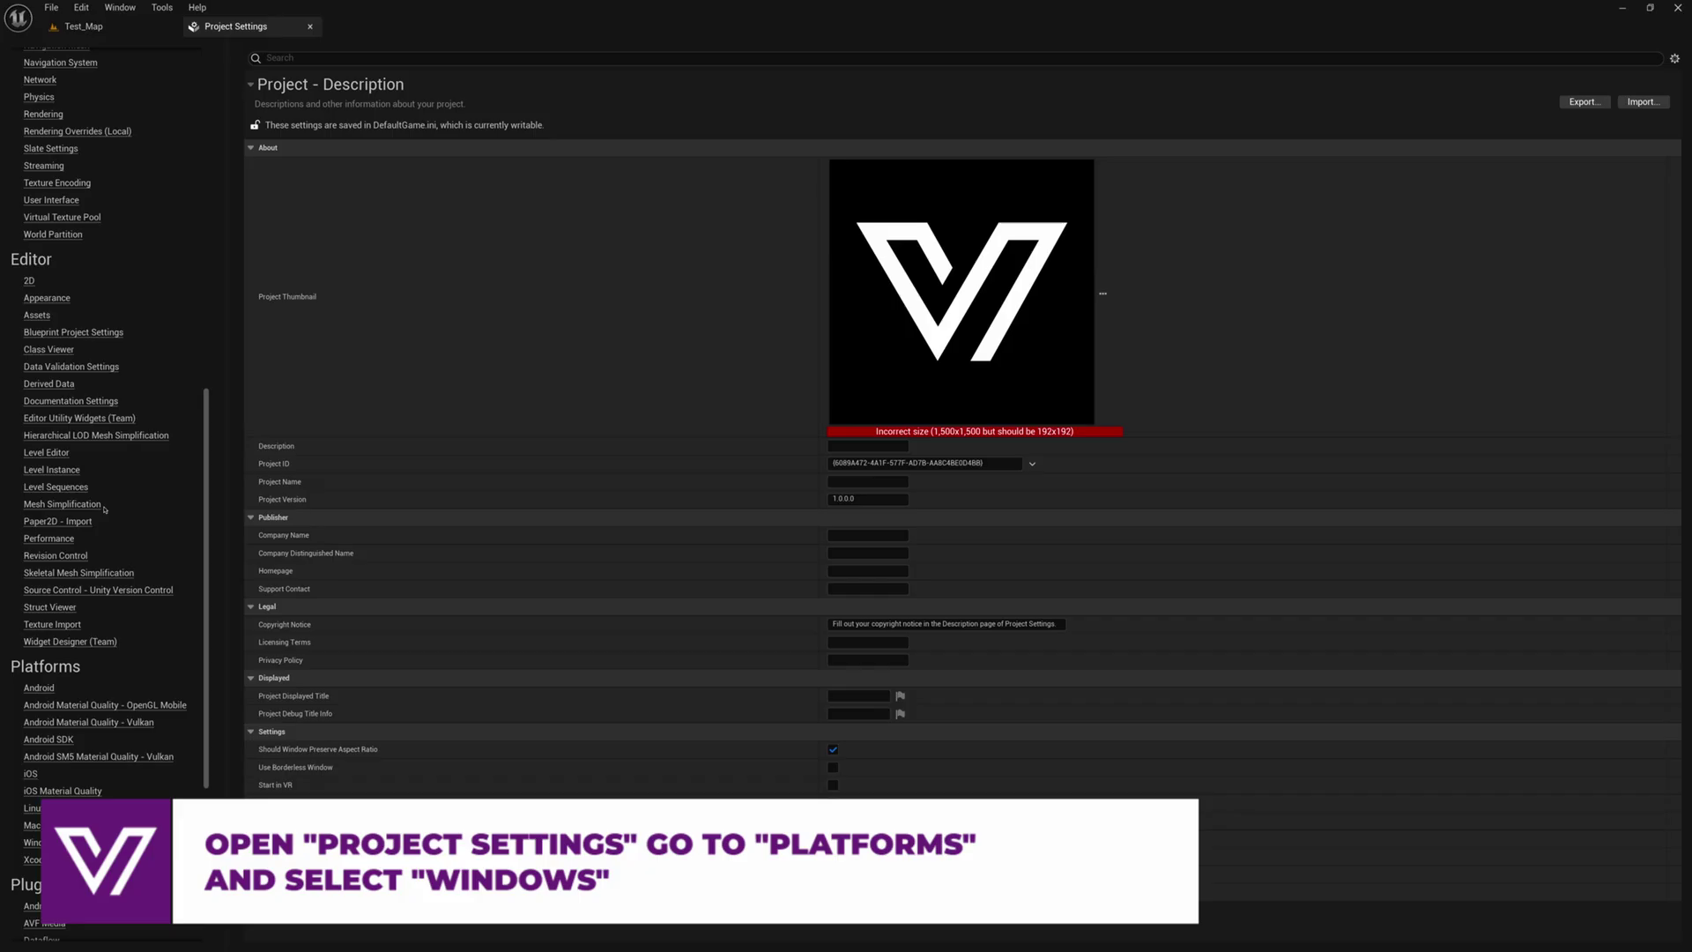
click(41, 842)
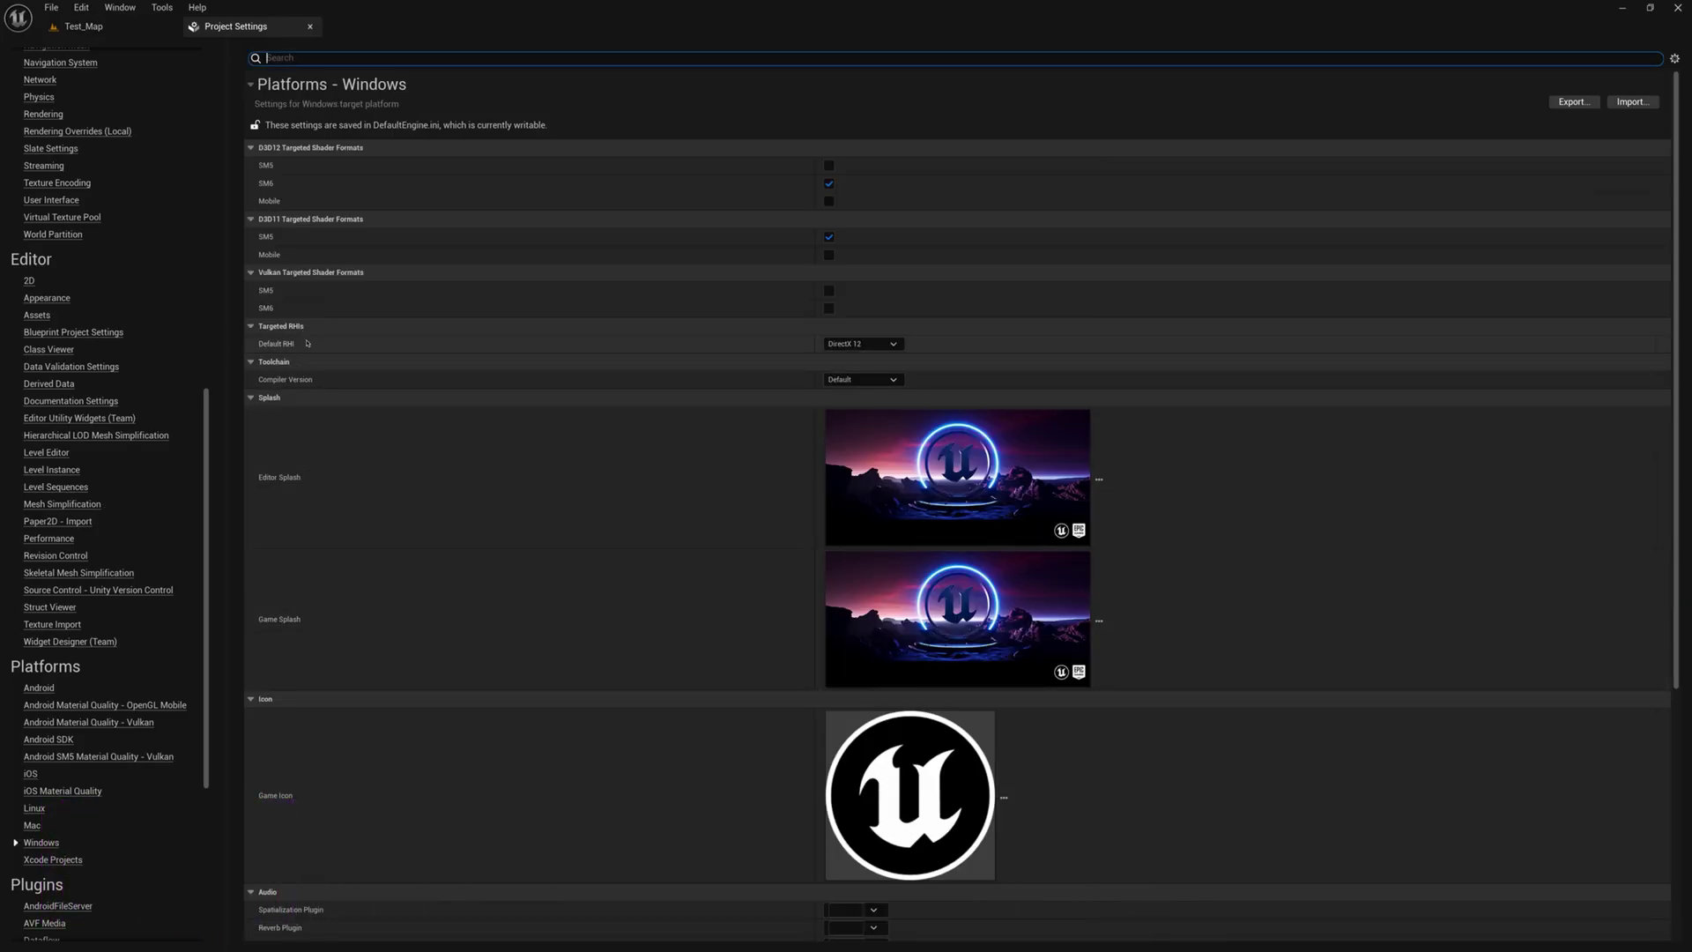
click(841, 347)
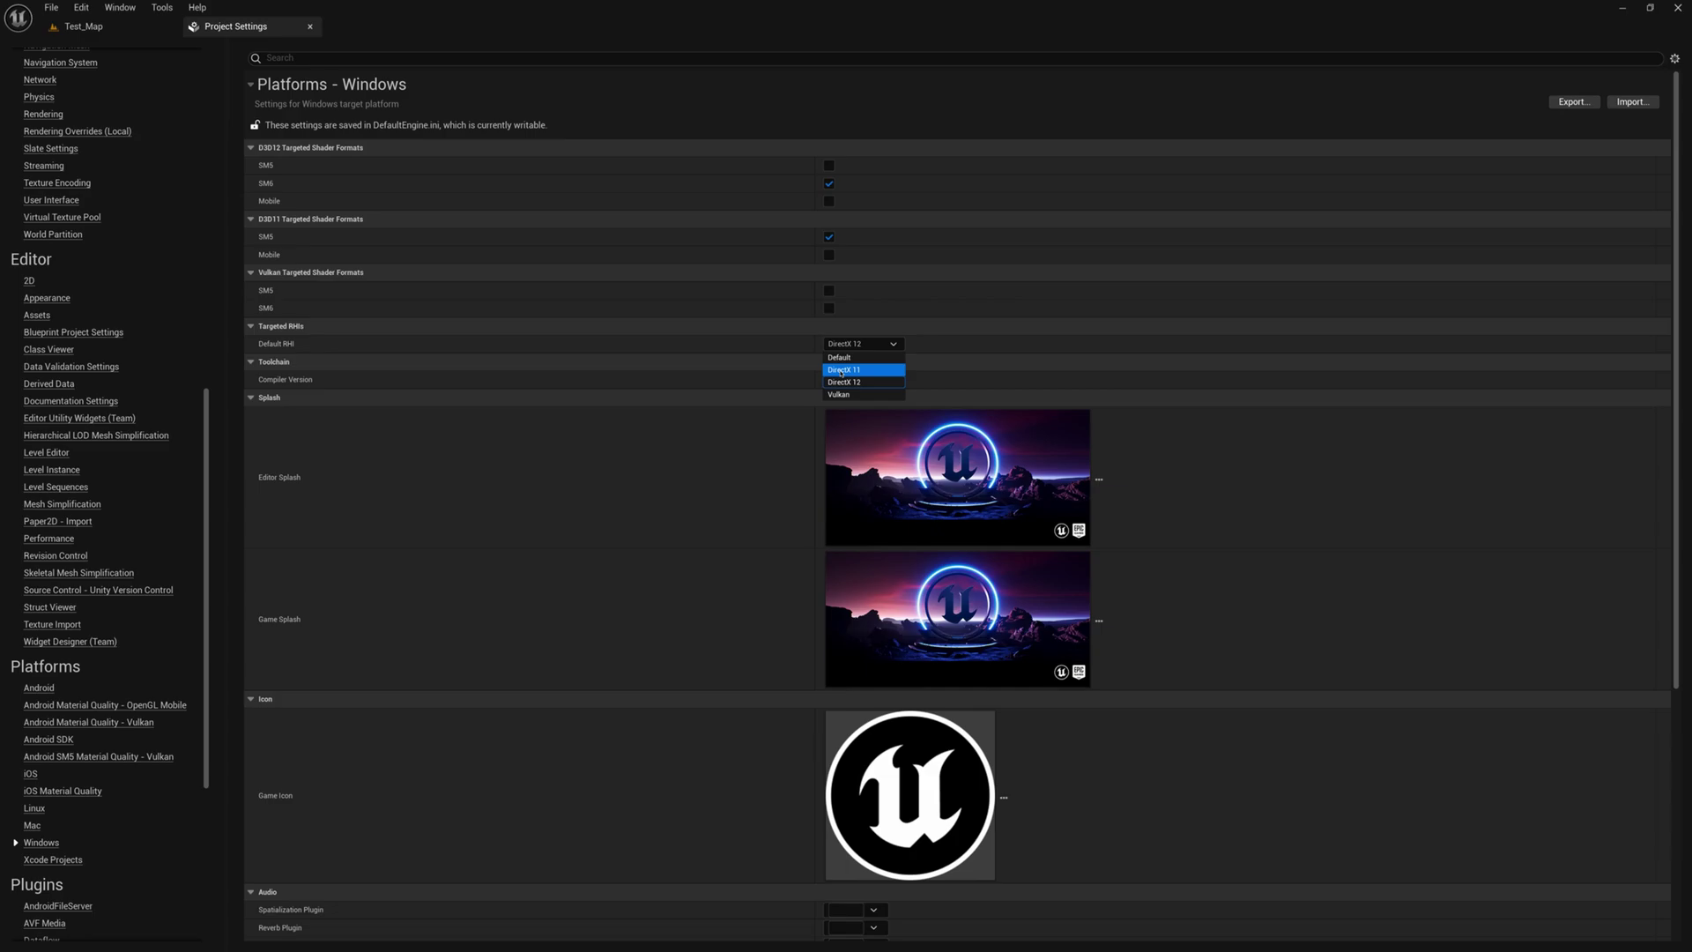
click(841, 382)
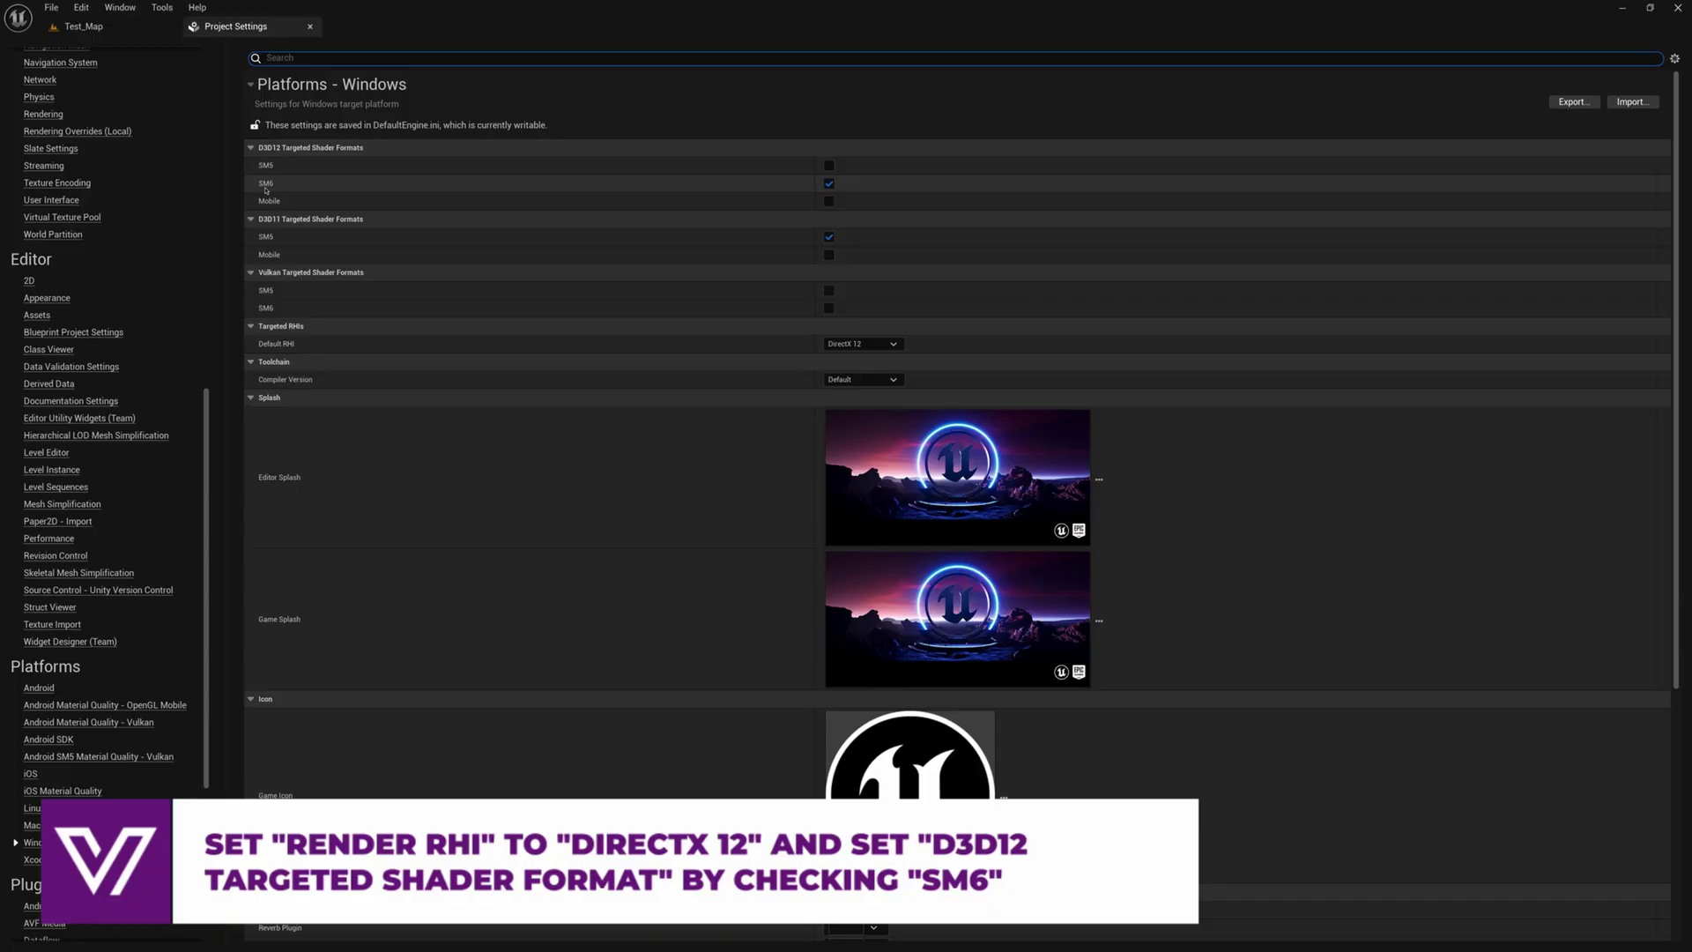
click(828, 183)
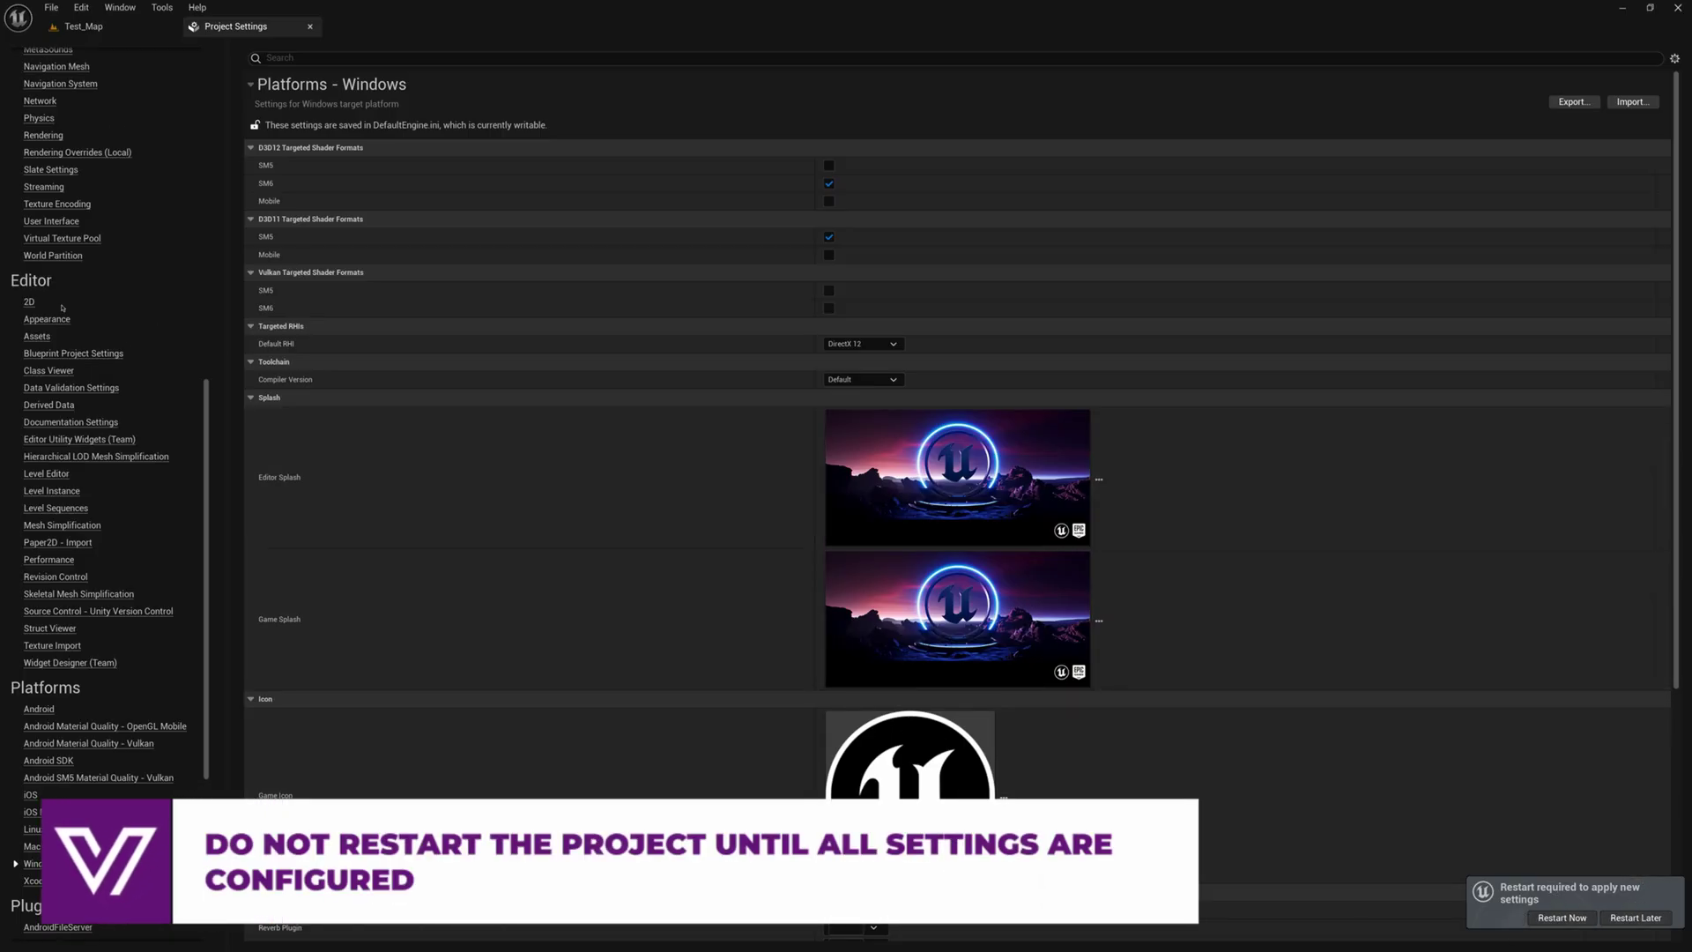
scroll(65, 323, up, 3)
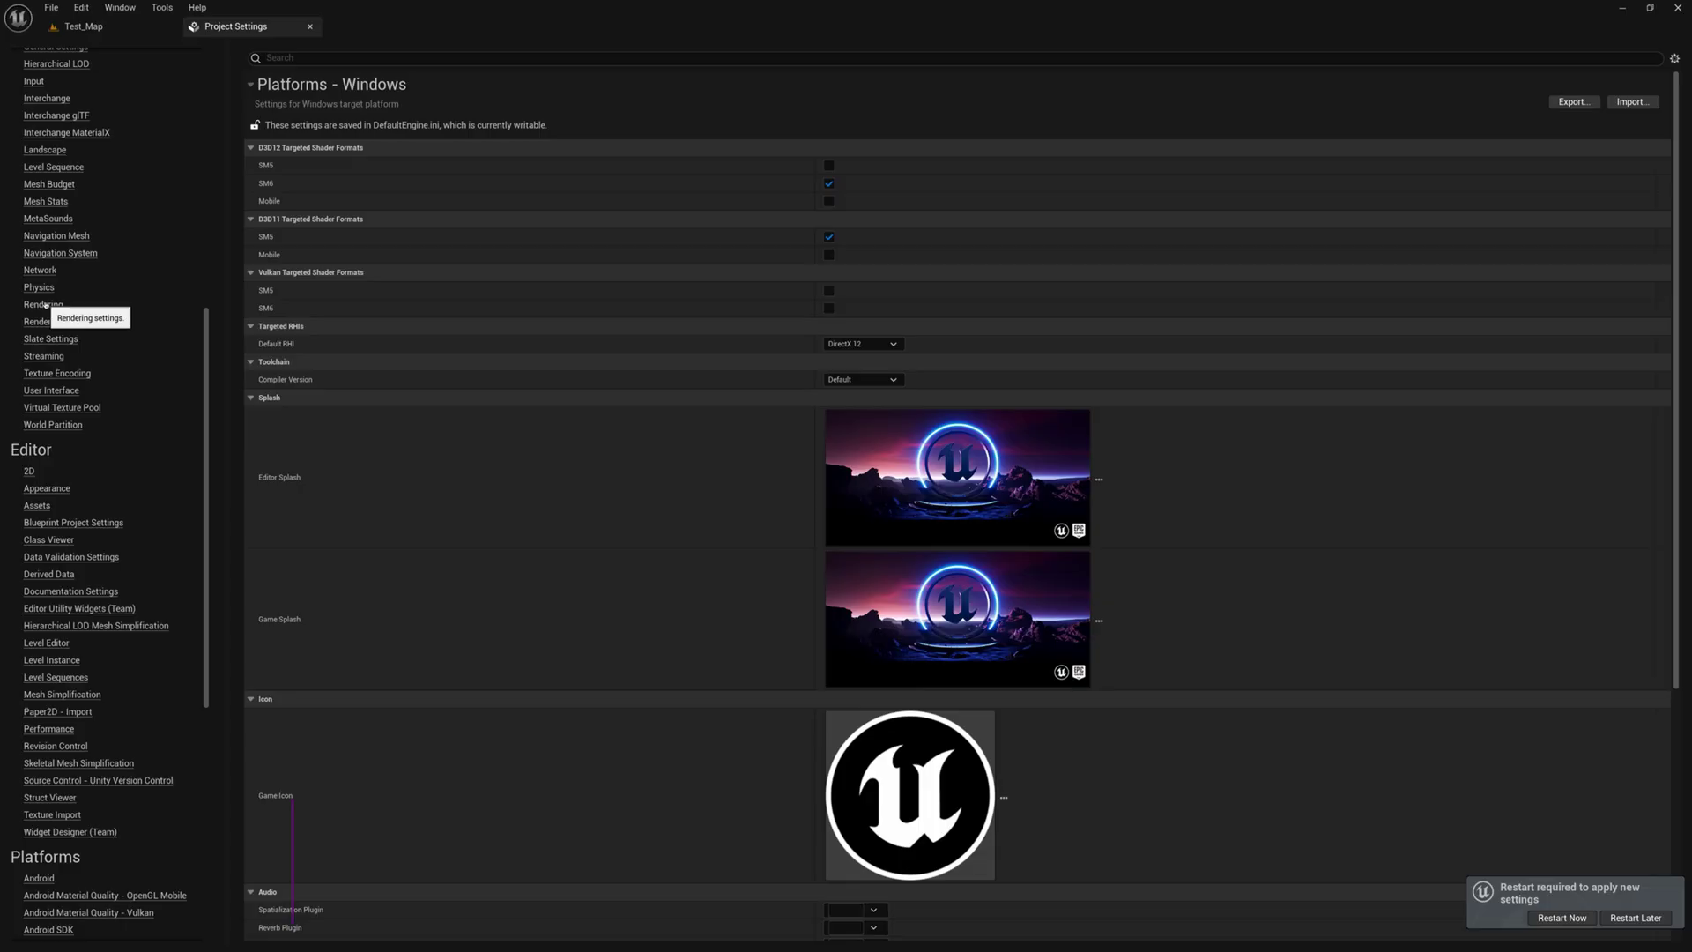
Step: In Engine > Rendering, set the Shadow Map Method to Virtual Shadow Maps
click(43, 306)
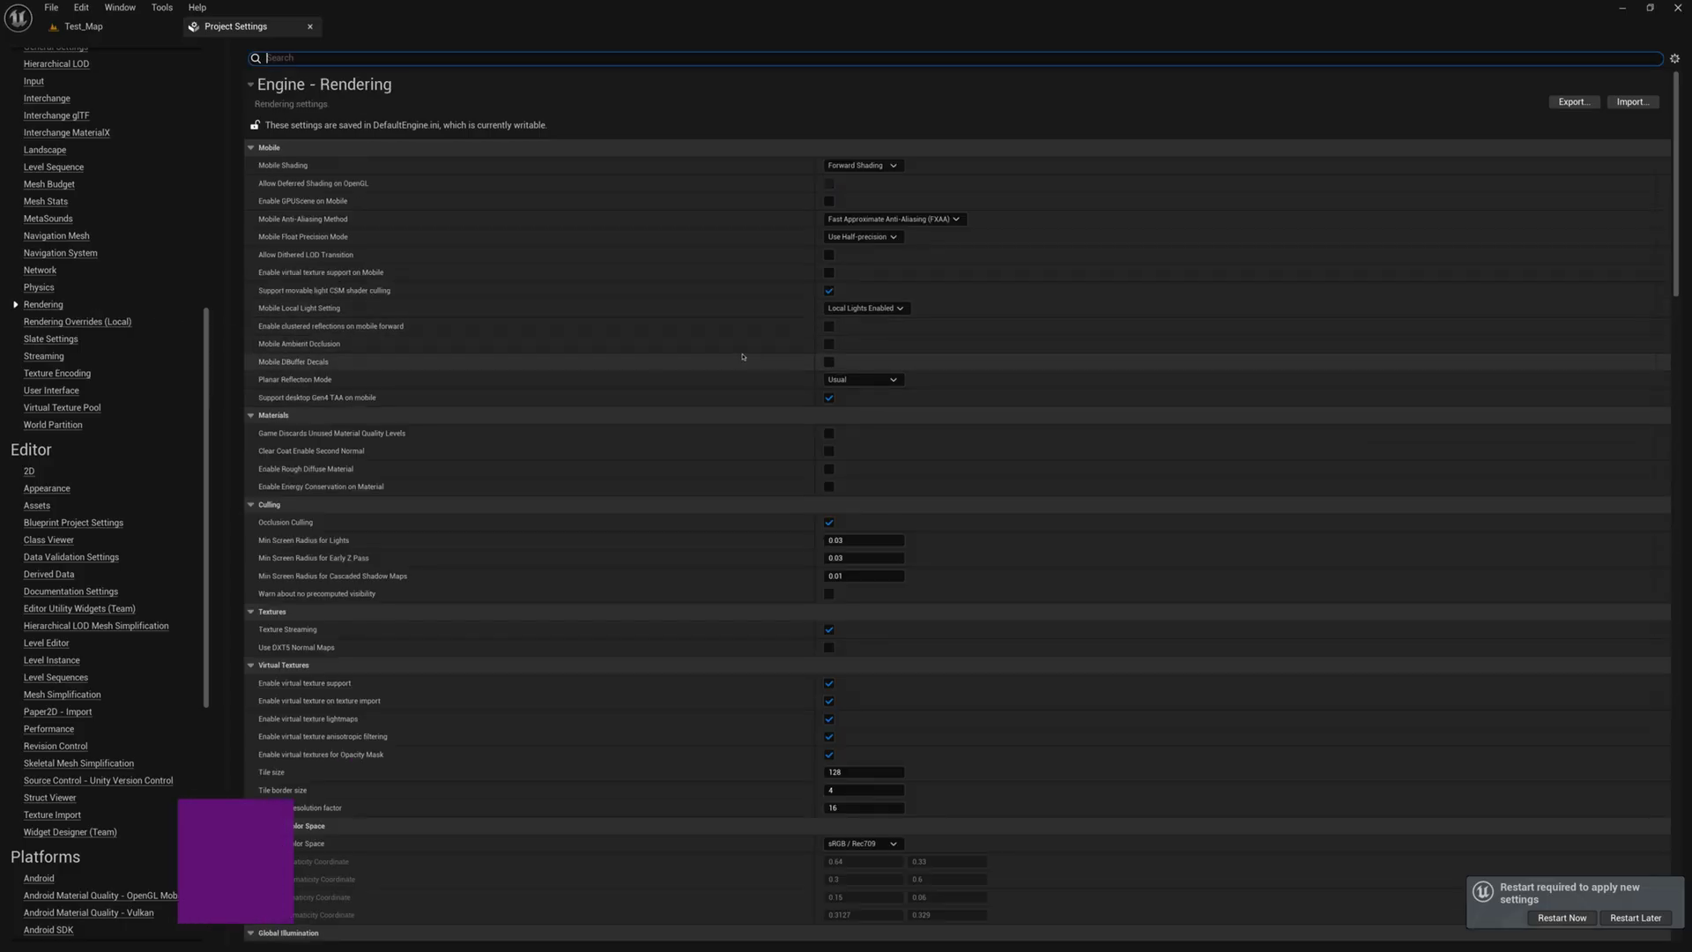
scroll(748, 357, down, 3)
scroll(751, 357, down, 3)
scroll(755, 357, down, 3)
scroll(755, 357, down, 2)
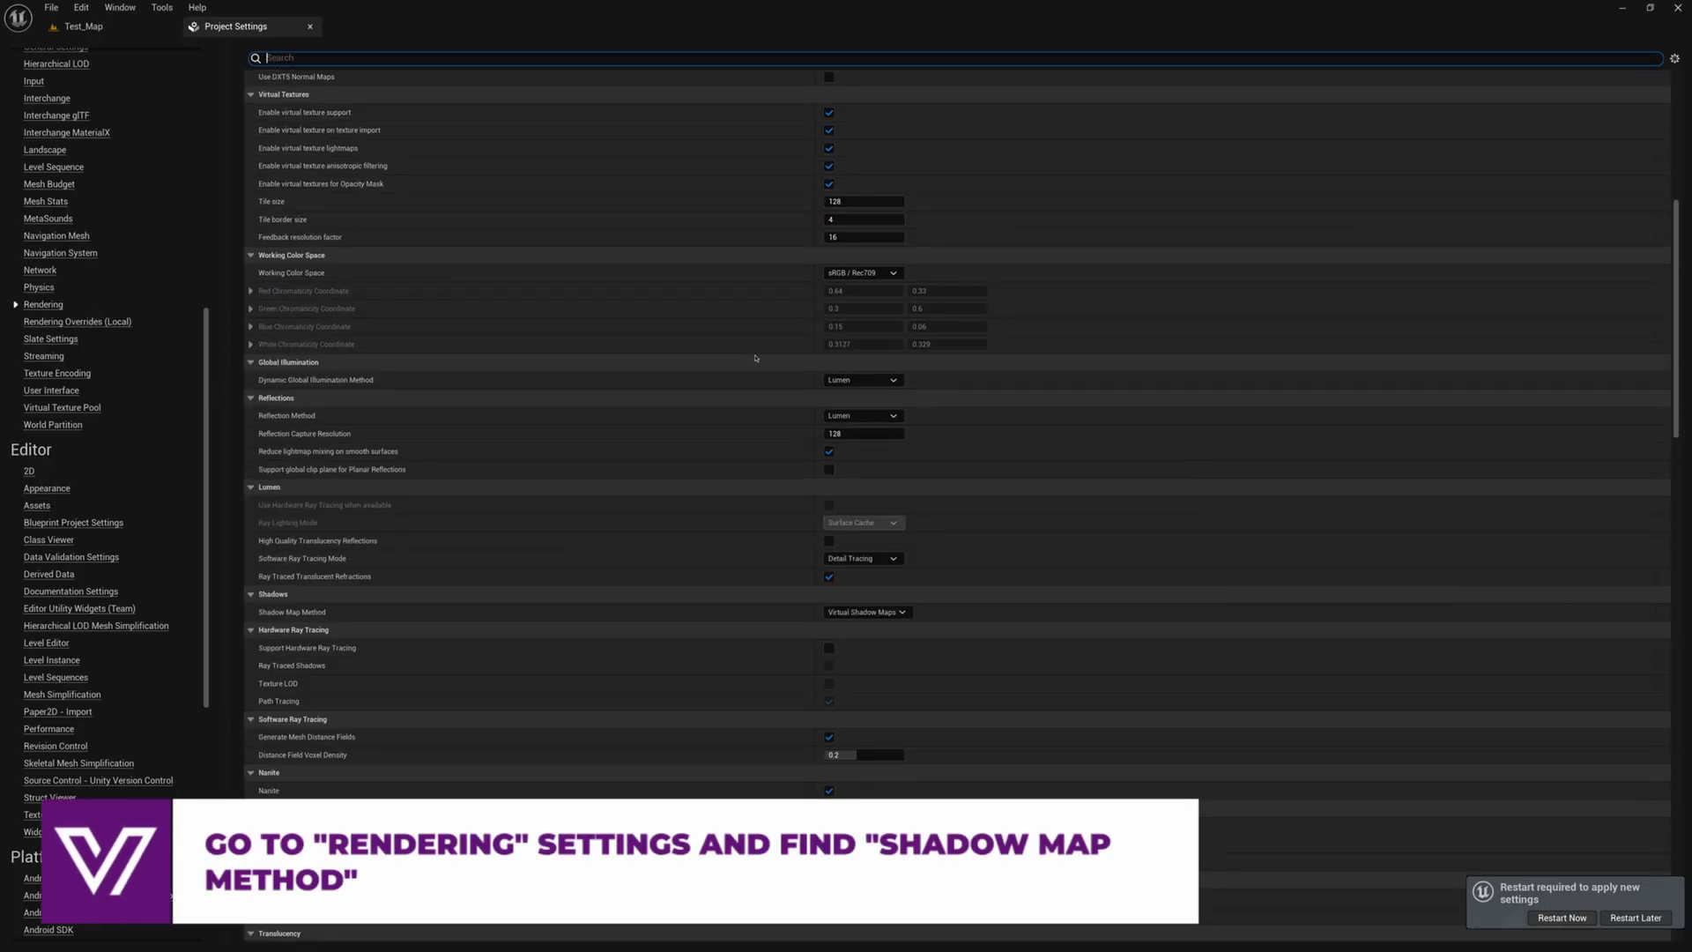
scroll(756, 357, down, 2)
scroll(754, 357, down, 2)
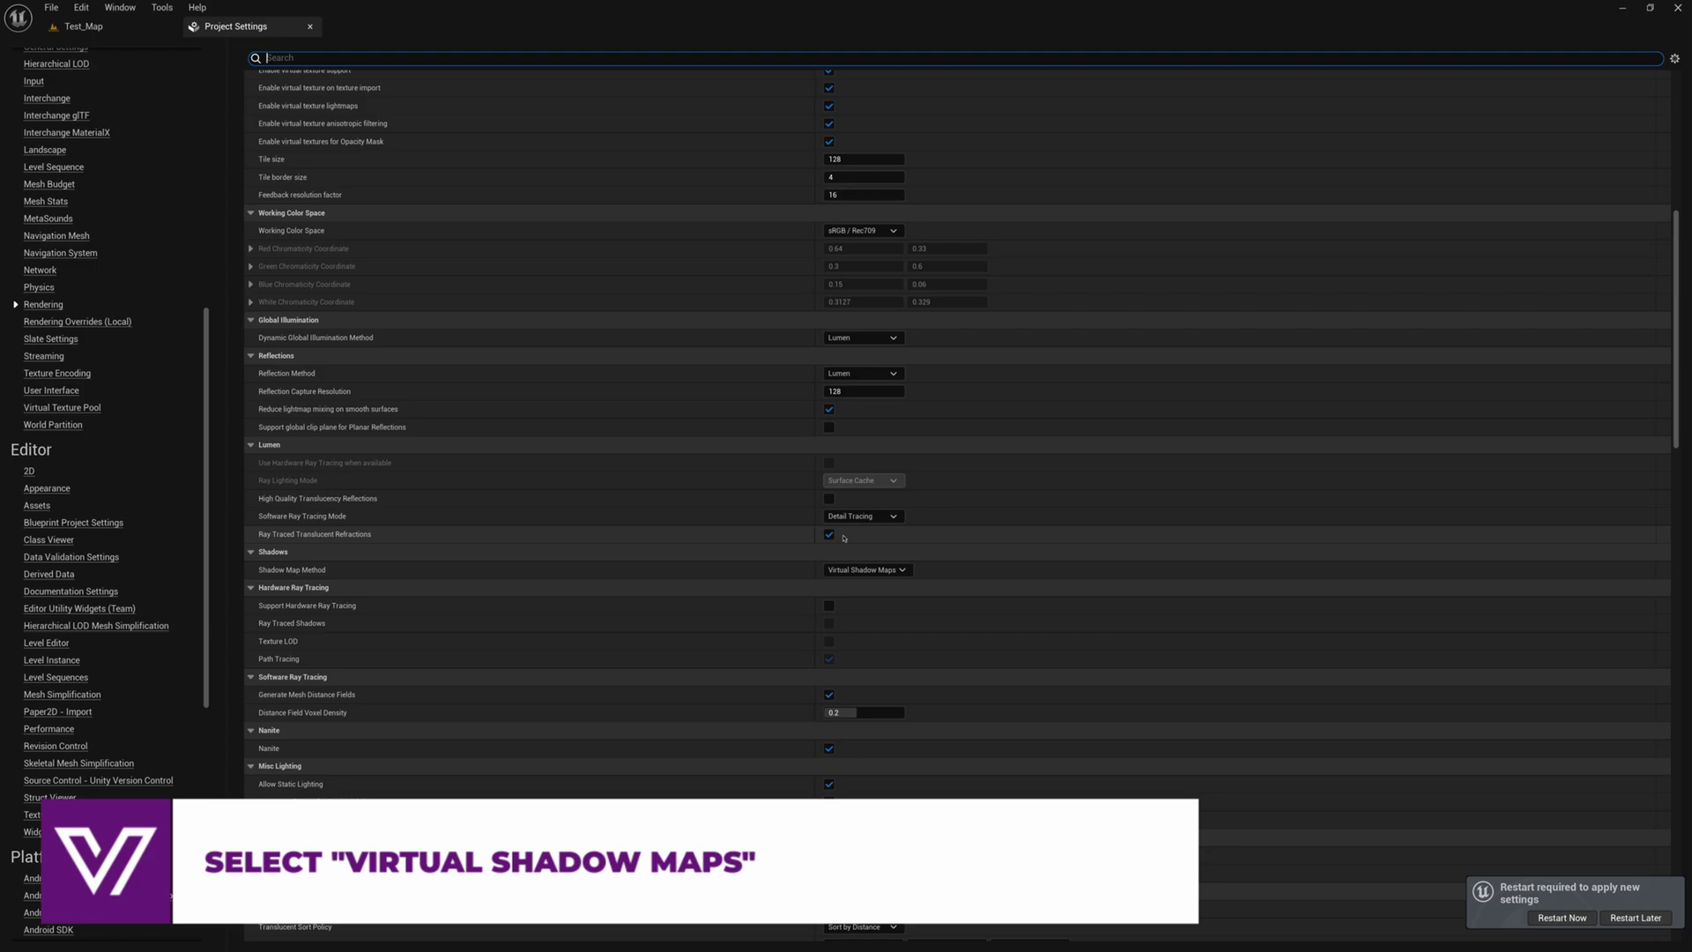
click(895, 570)
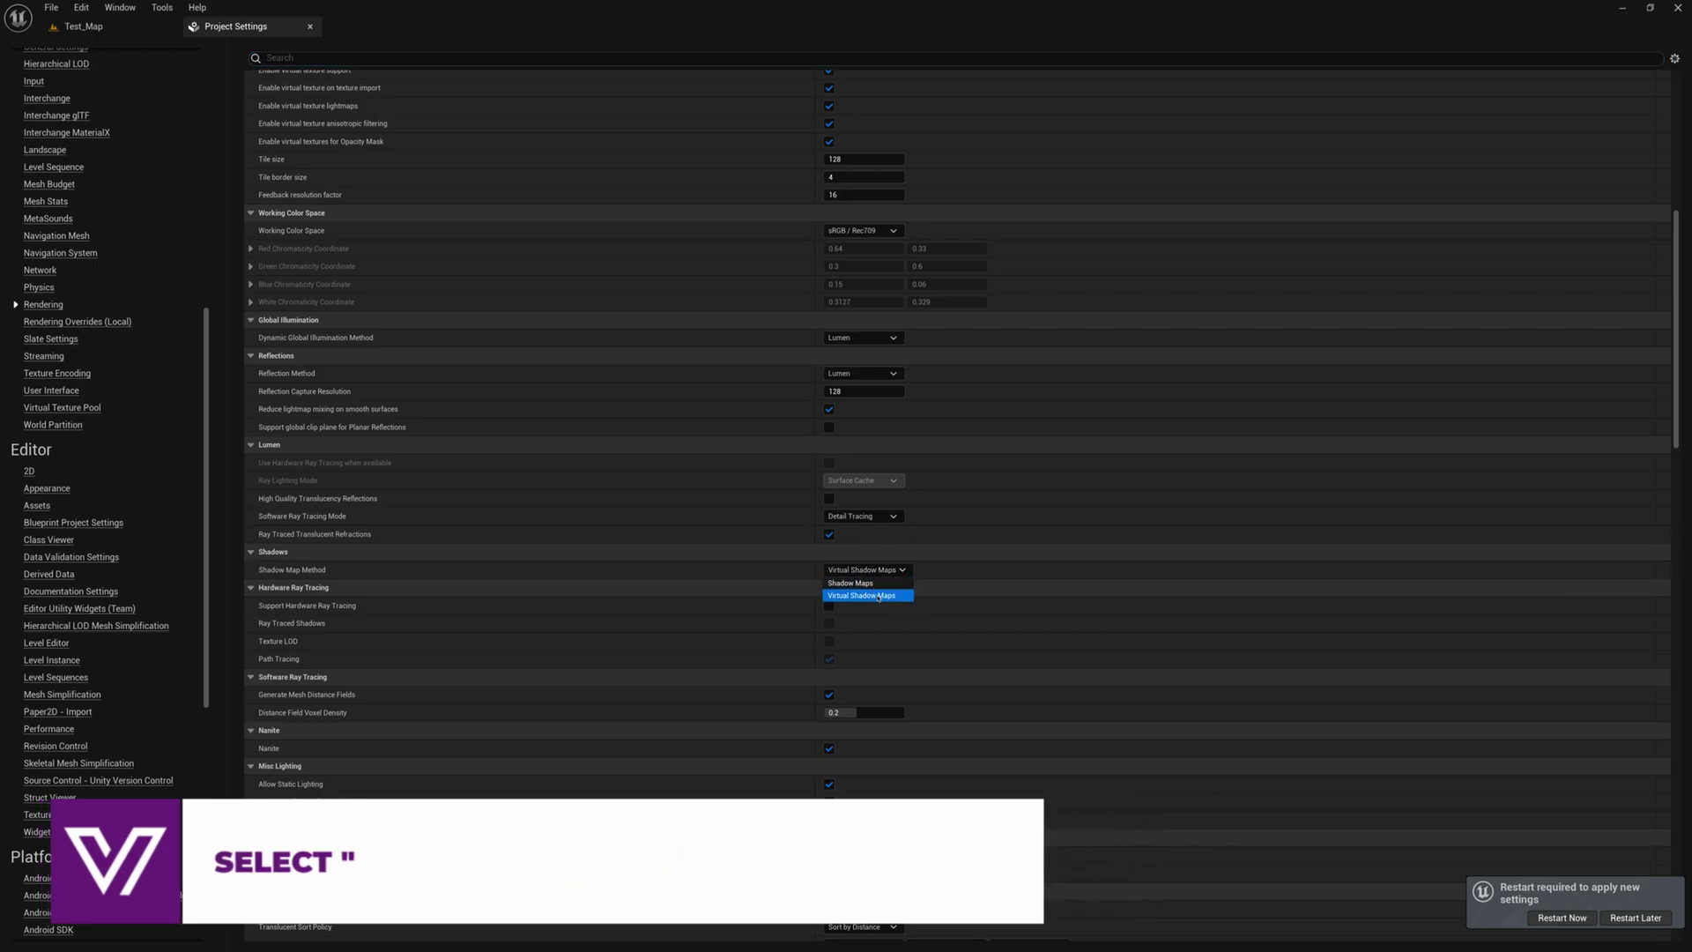
click(832, 590)
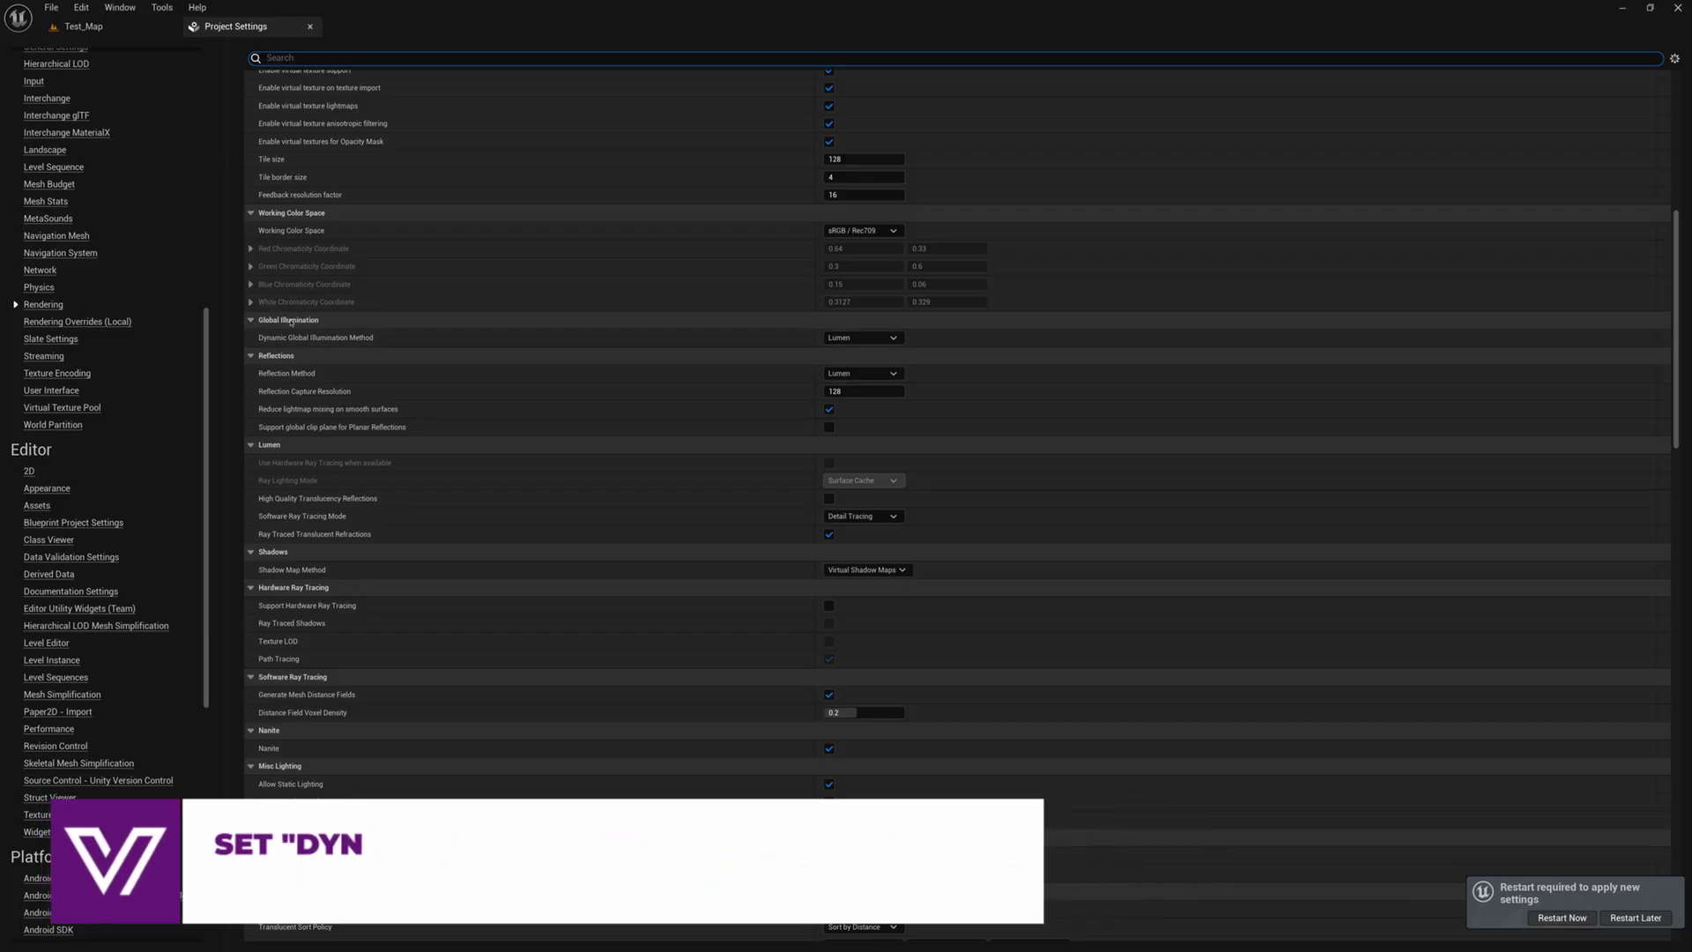
click(867, 339)
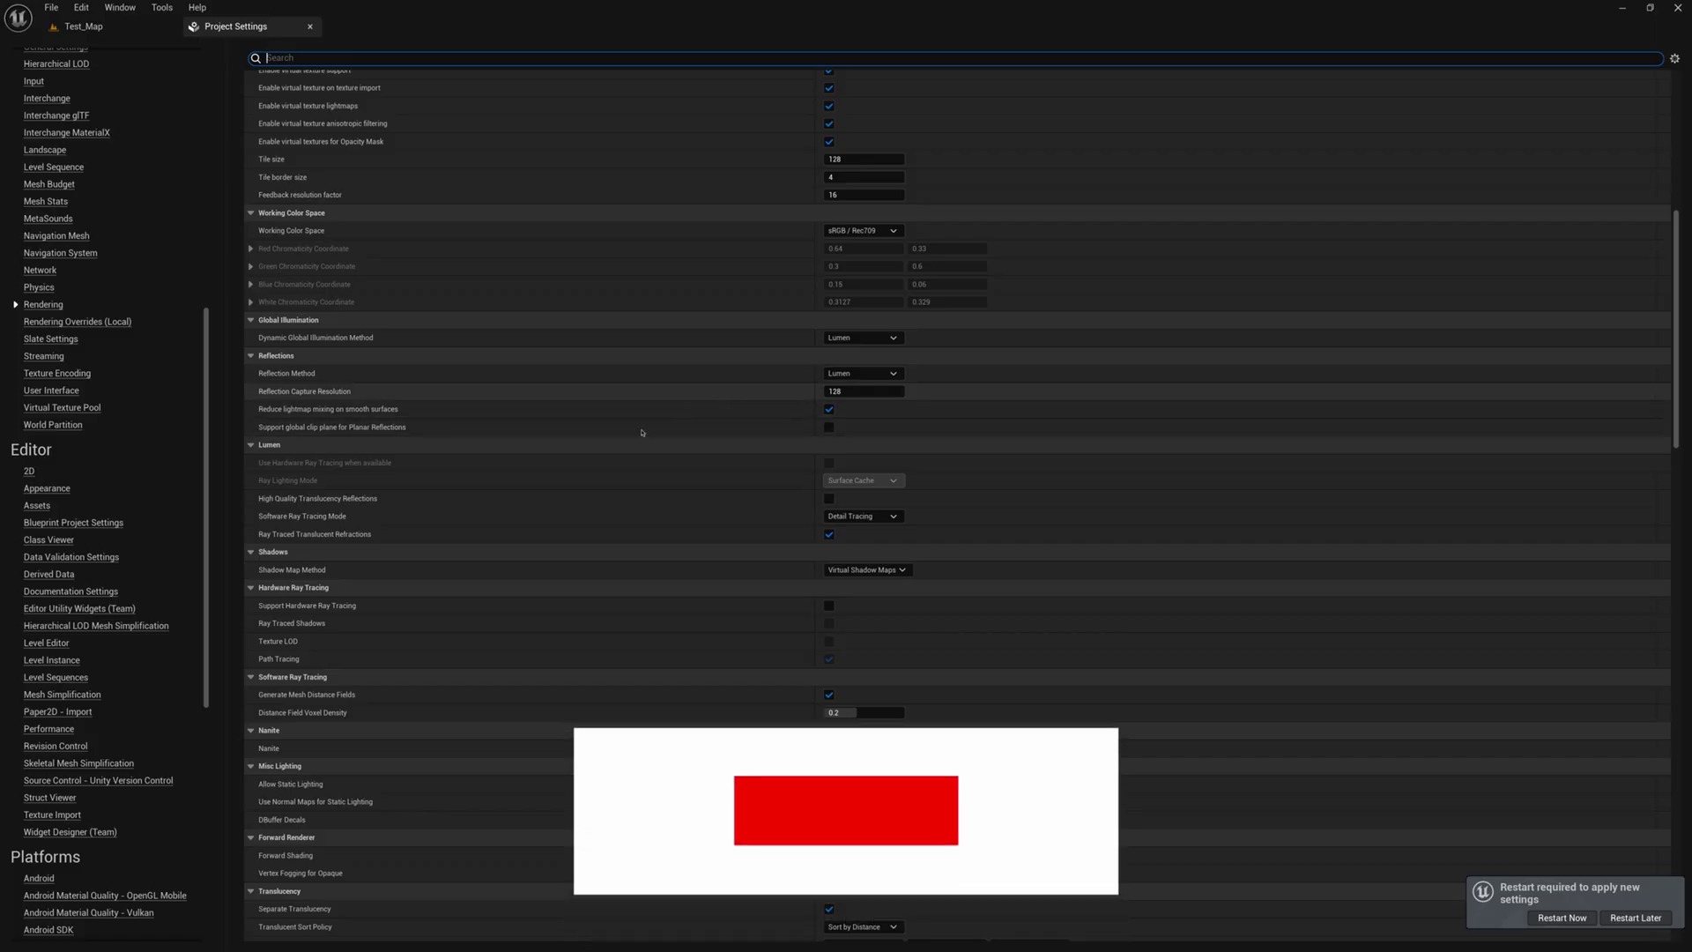
scroll(483, 615, down, 2)
scroll(397, 621, down, 2)
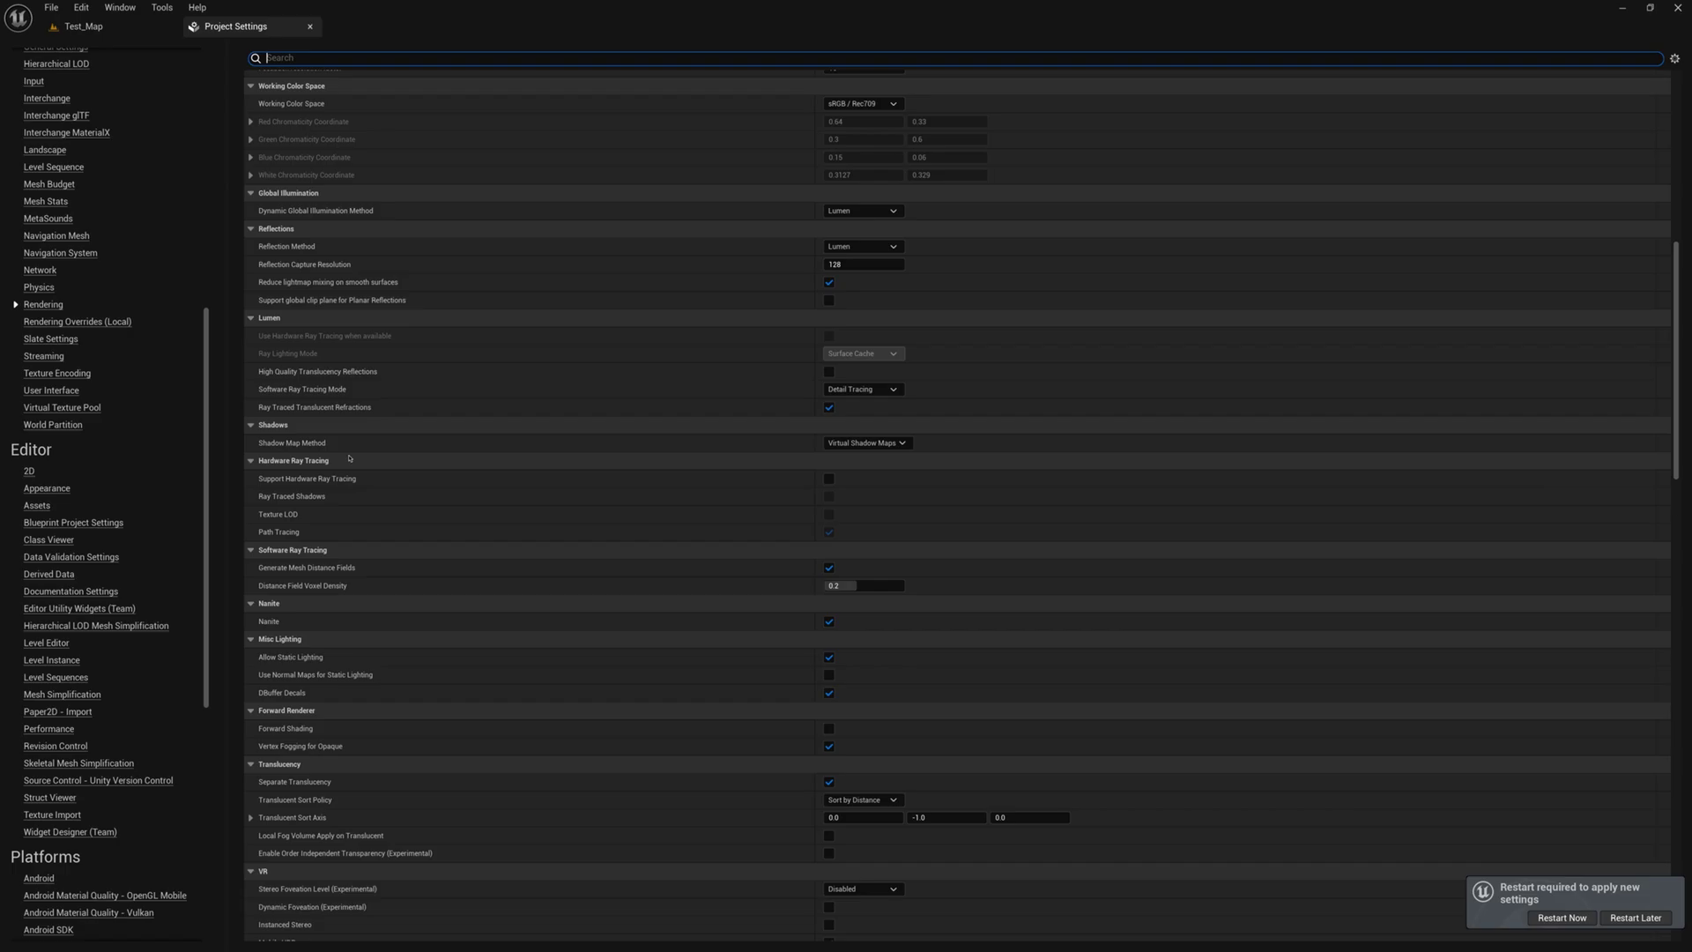
Step: Enable Support Hardware Ray Tracing and Lumen's Use Hardware Ray Tracing when available
click(830, 478)
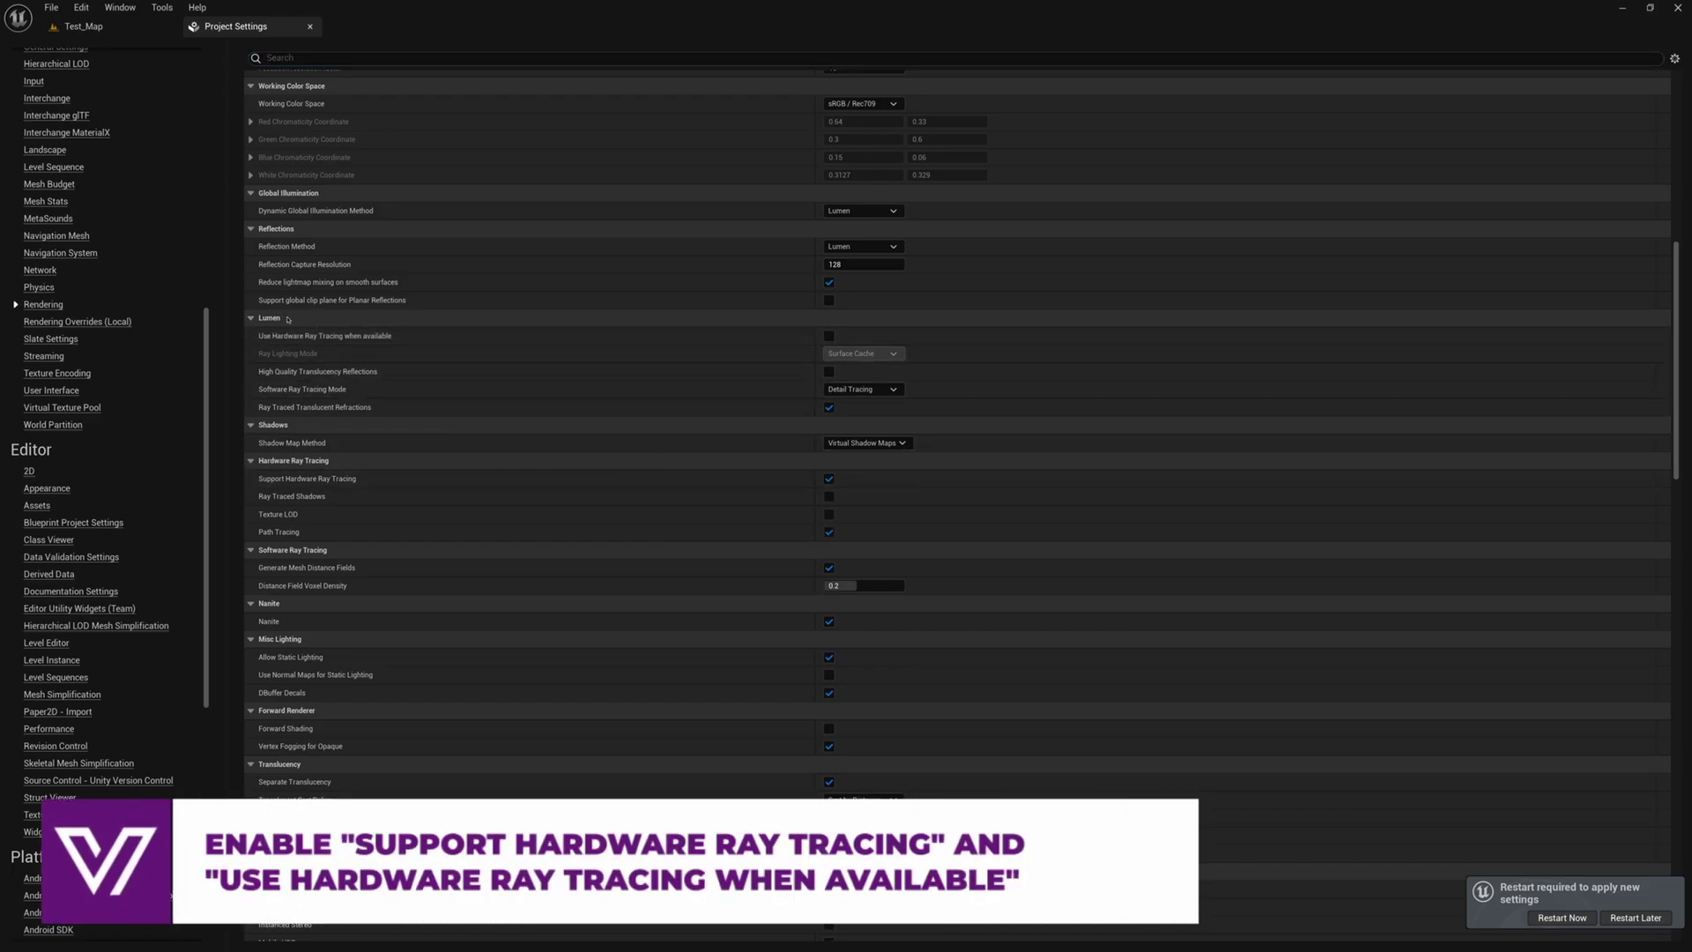
click(828, 335)
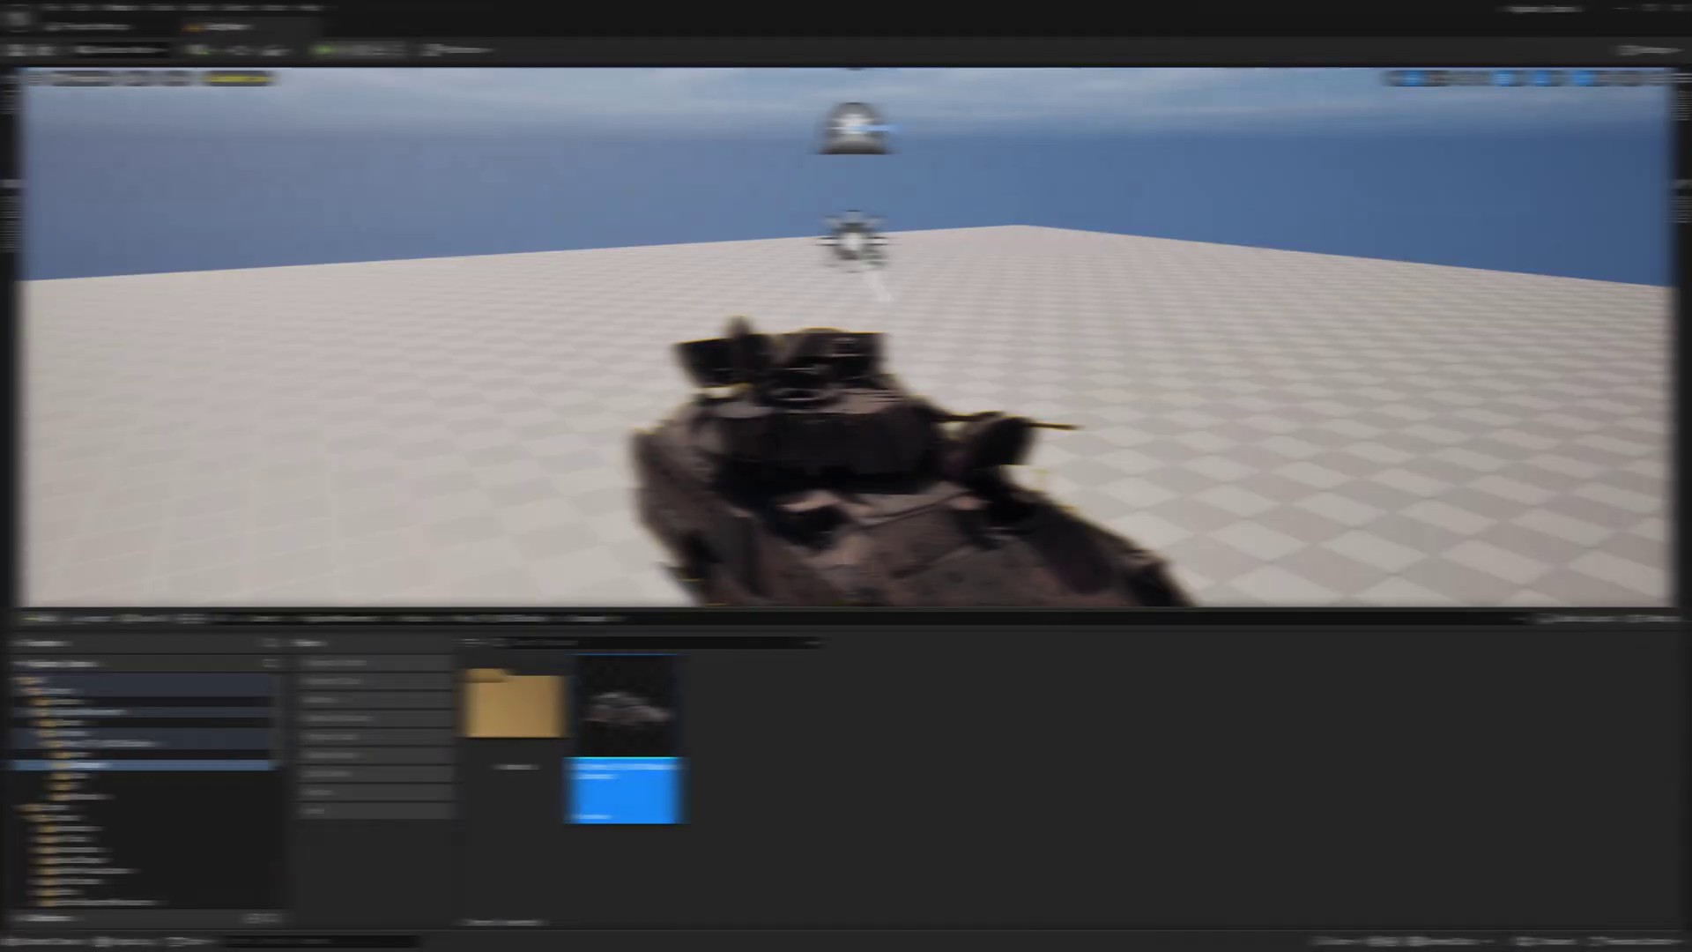
mouse_move(705, 297)
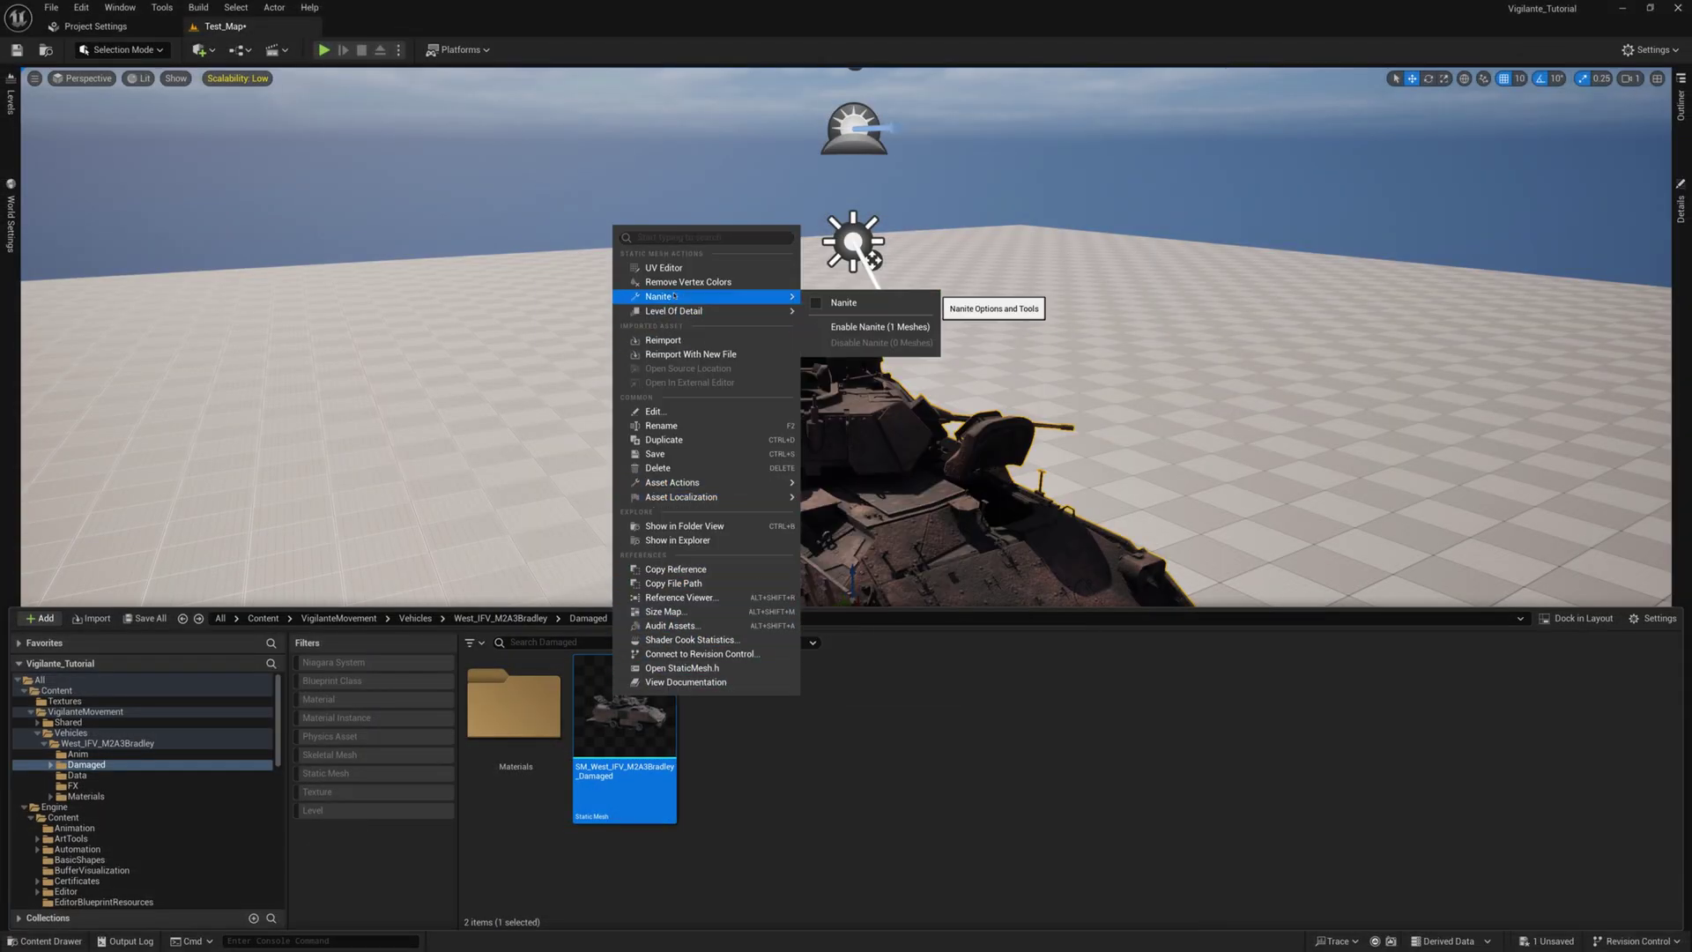
Step: Run Nanite > Enable Nanite on the damaged M2A3 Bradley mesh in the Content Browser
click(840, 305)
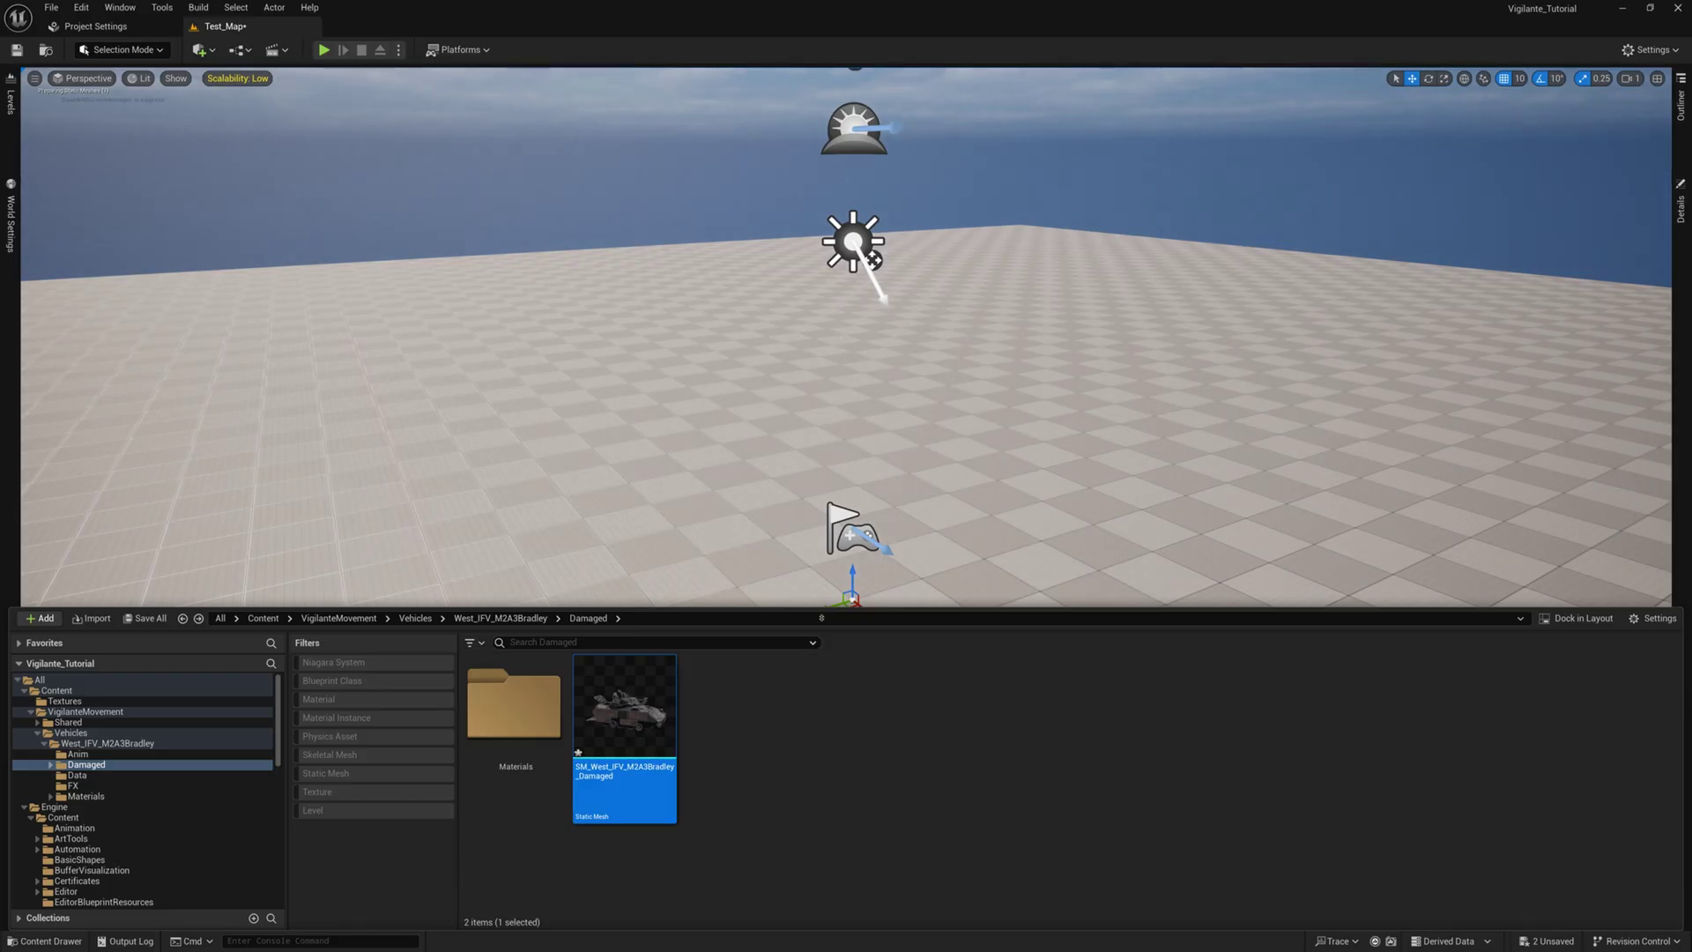